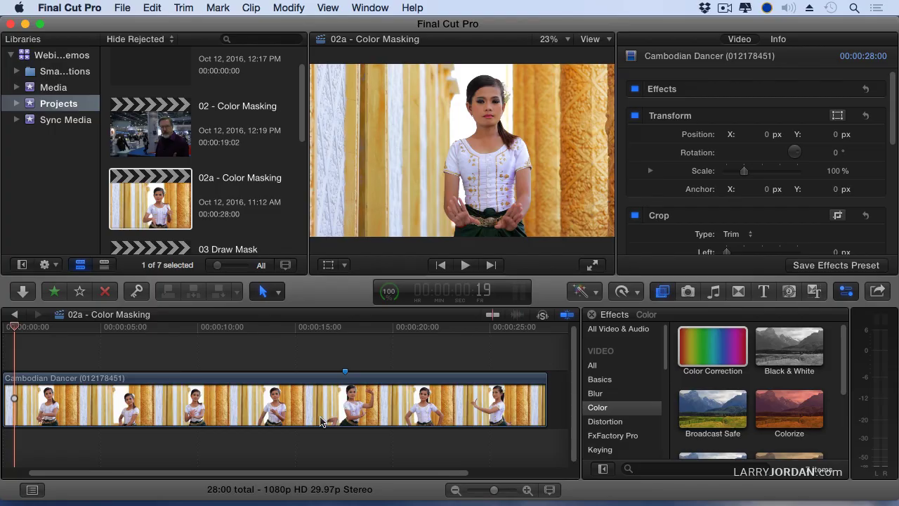
# - Select the Cambodian Dancer clip and move the playhead to about 00:00:09:23
pyautogui.click(324, 410)
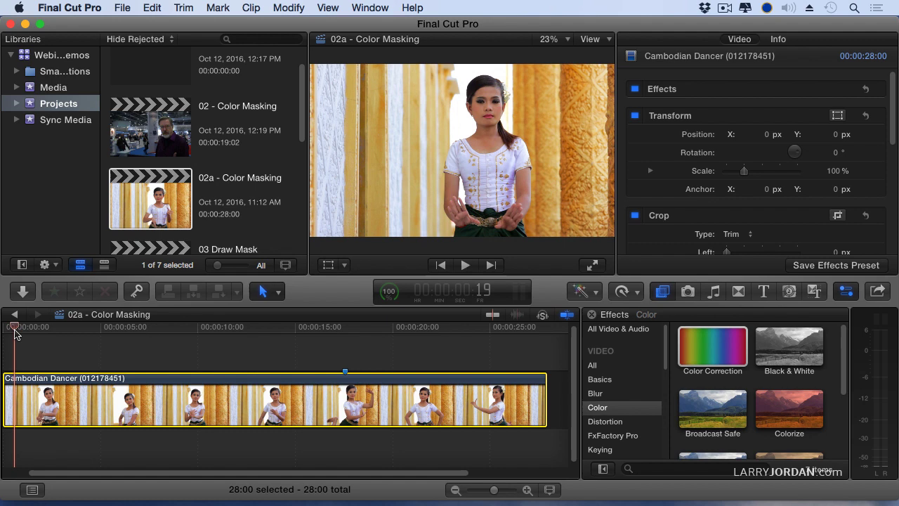
pyautogui.moveTo(14, 333); pyautogui.dragTo(200, 332)
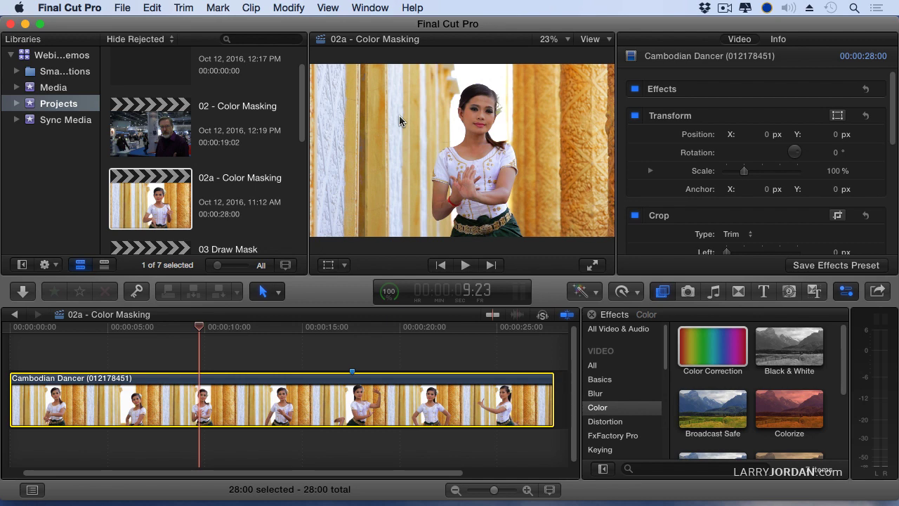
# - Apply Color Correction to the dancer clip and add a color mask sampled from a gold pillar
pyautogui.click(282, 403)
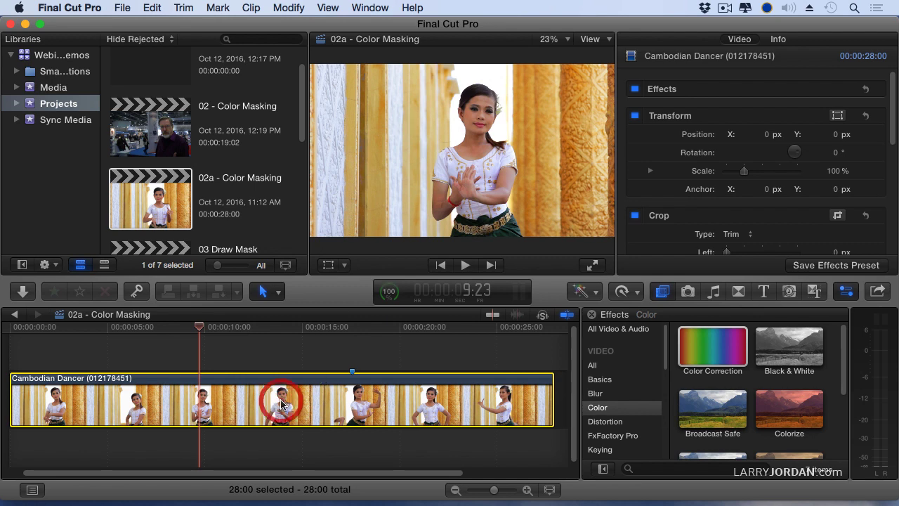
pyautogui.moveTo(719, 353); pyautogui.dragTo(383, 404)
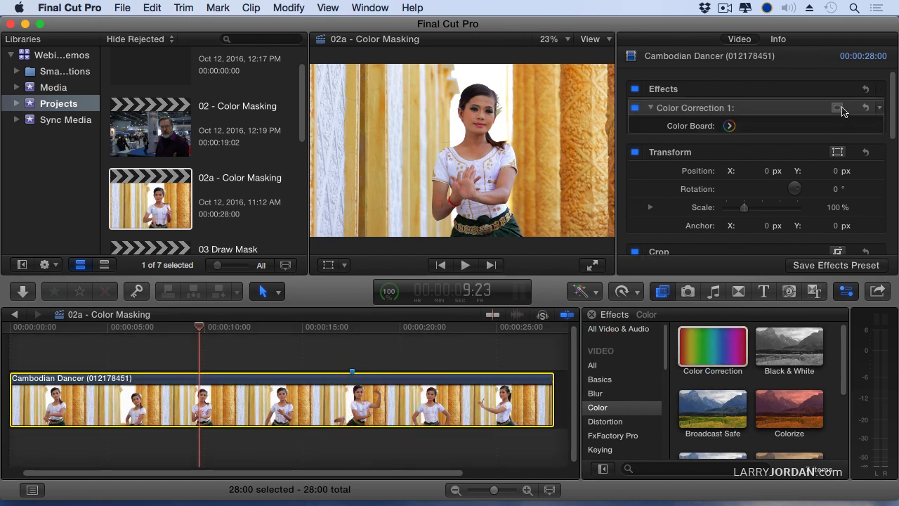
pyautogui.click(837, 108)
pyautogui.click(671, 119)
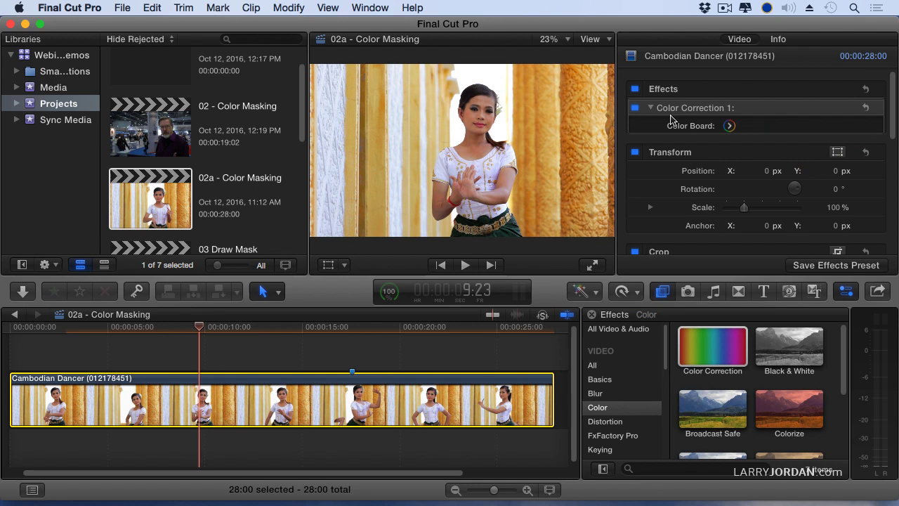
pyautogui.moveTo(551, 92); pyautogui.dragTo(571, 101)
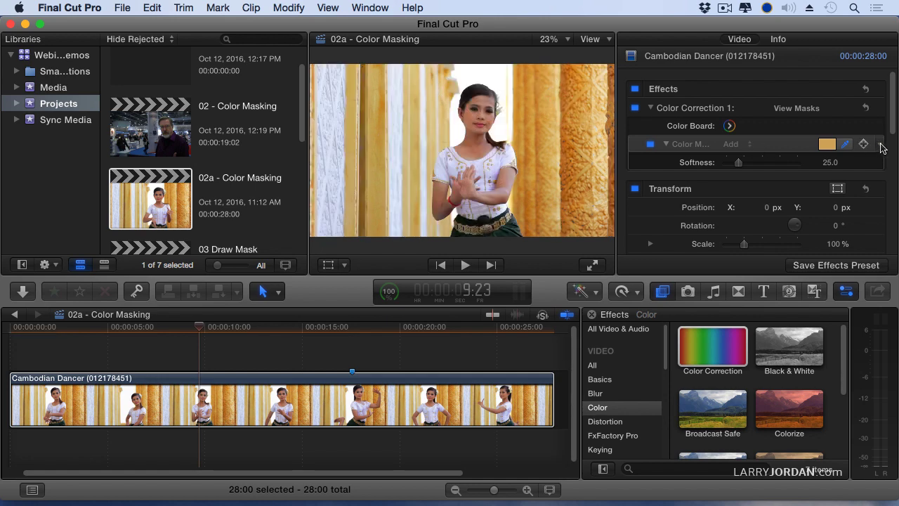
# - Reset the color mask's sampled colour and resample it from the gold pillar
pyautogui.click(882, 148)
pyautogui.click(839, 147)
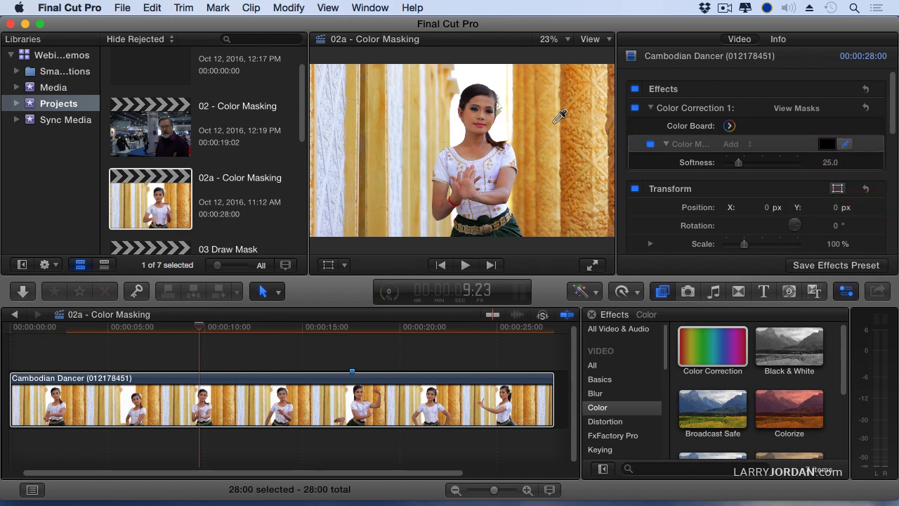
pyautogui.moveTo(554, 122); pyautogui.dragTo(570, 131)
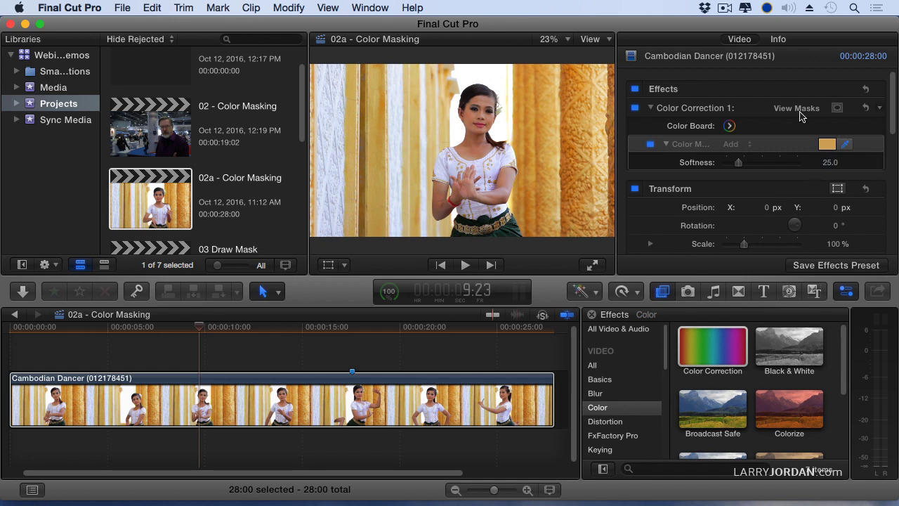
# - Lower the color mask Softness to 9.0 while viewing the black-and-white mask, then restore the normal view
pyautogui.click(796, 108)
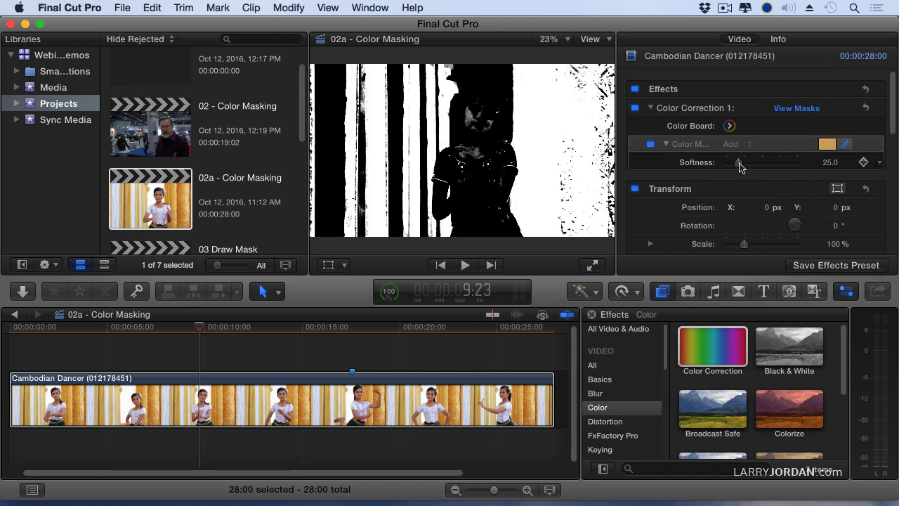
pyautogui.moveTo(739, 162); pyautogui.dragTo(731, 163)
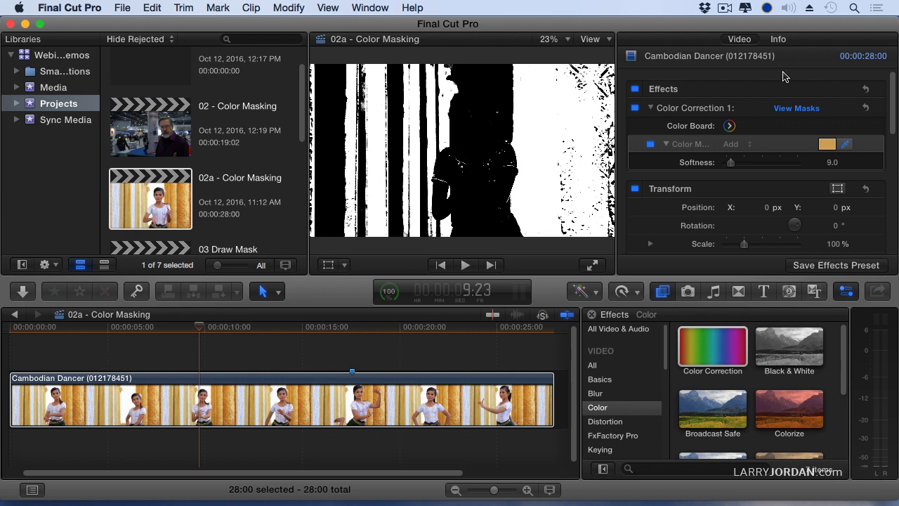
pyautogui.click(787, 113)
pyautogui.click(789, 111)
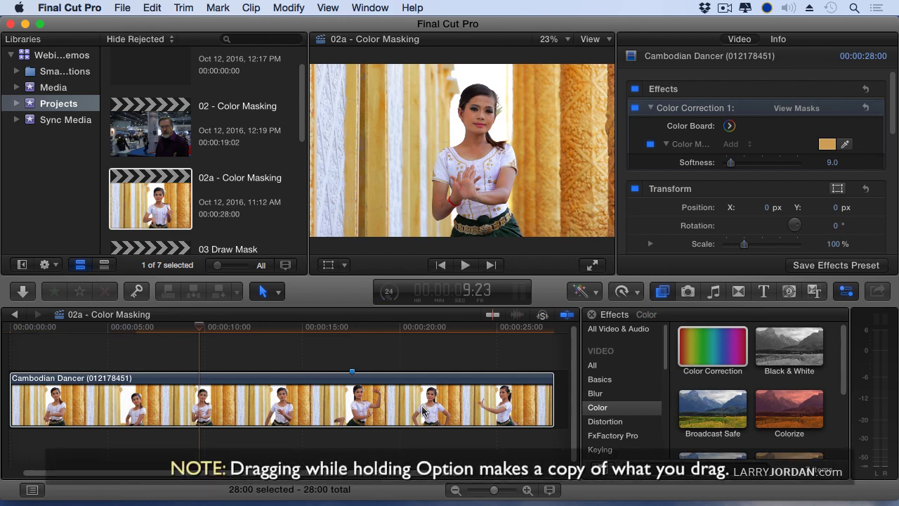
# - Option-drag a copy of the dancer clip above the original and apply a Draw Mask to the copy
pyautogui.moveTo(421, 405); pyautogui.dragTo(422, 353)
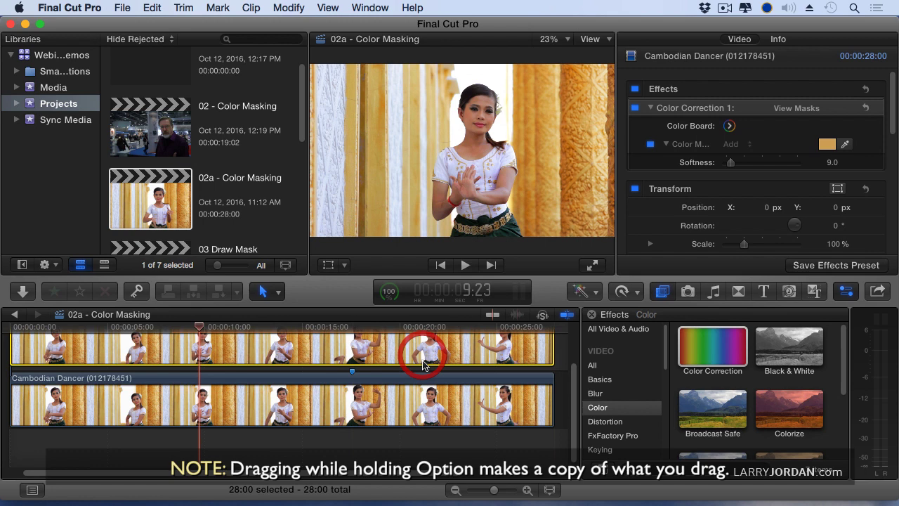
pyautogui.click(426, 375)
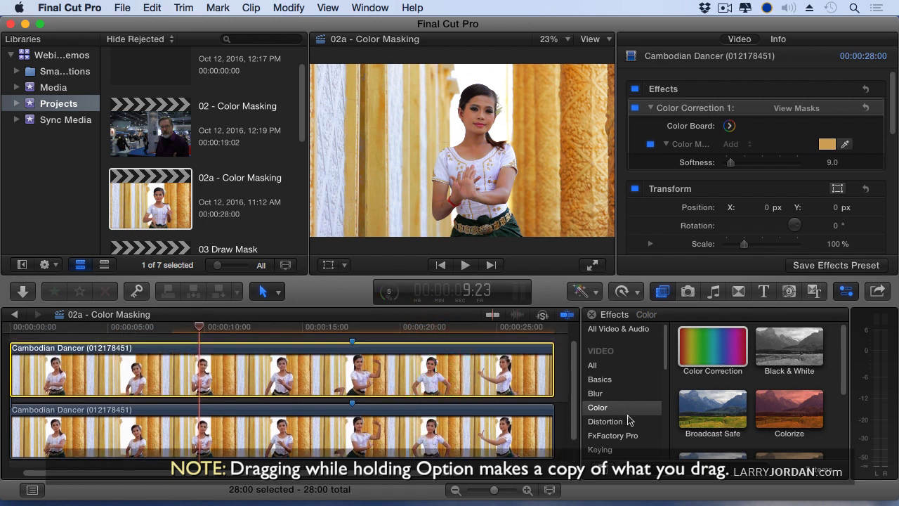
pyautogui.scroll(-3, 629, 420)
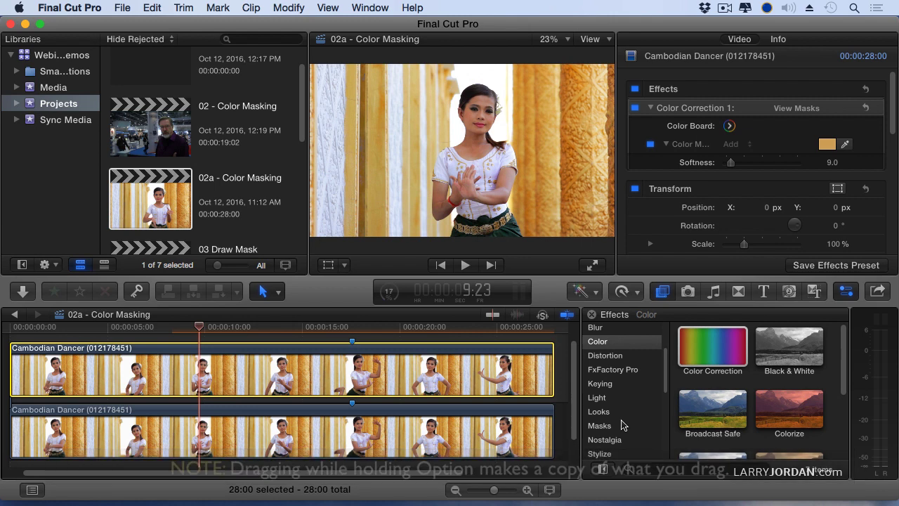
pyautogui.click(624, 425)
pyautogui.moveTo(712, 369)
pyautogui.mouseDown()
pyautogui.moveTo(382, 361)
pyautogui.moveTo(391, 363)
pyautogui.mouseUp()
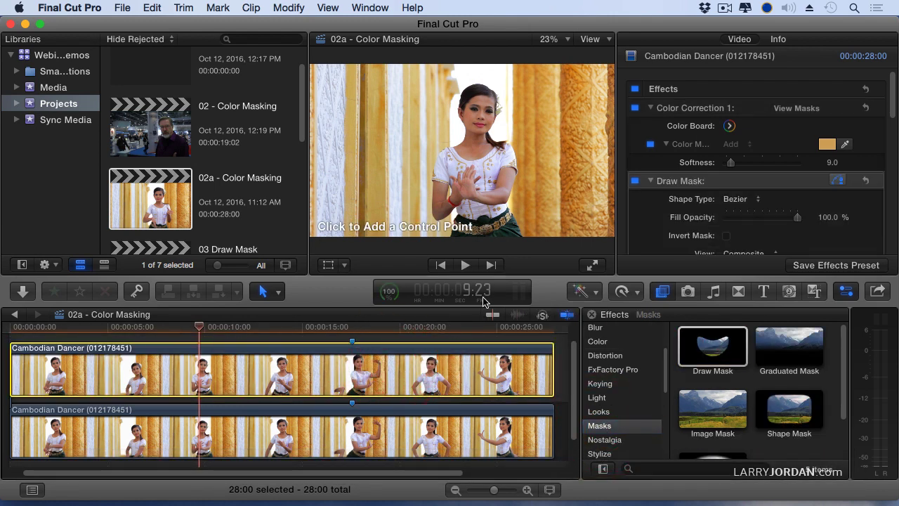
# - Draw a closed four-point mask around the right-hand pillars, zooming the viewer out to 12.5%
pyautogui.click(495, 249)
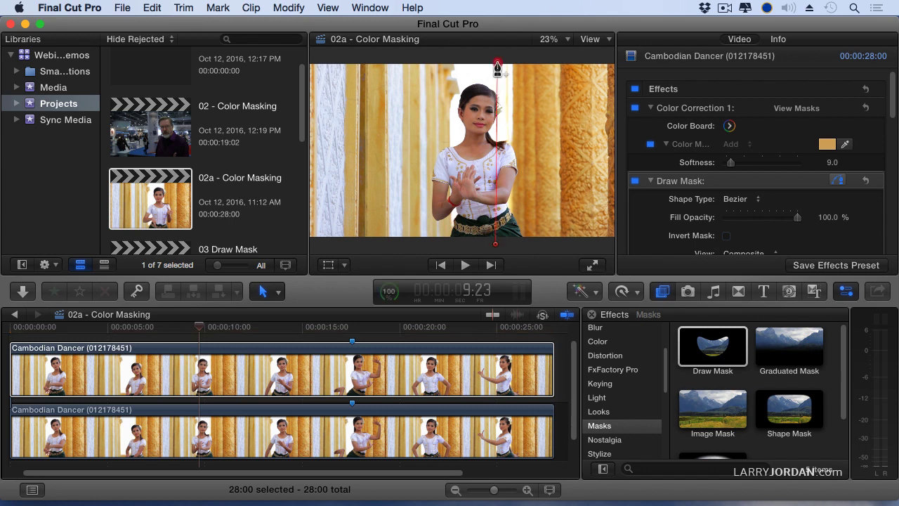
pyautogui.click(497, 62)
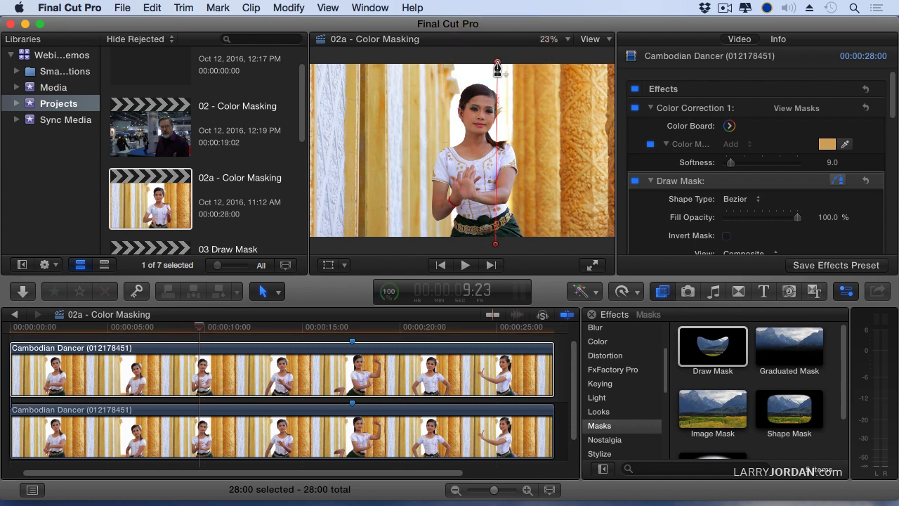
pyautogui.click(550, 38)
pyautogui.click(556, 85)
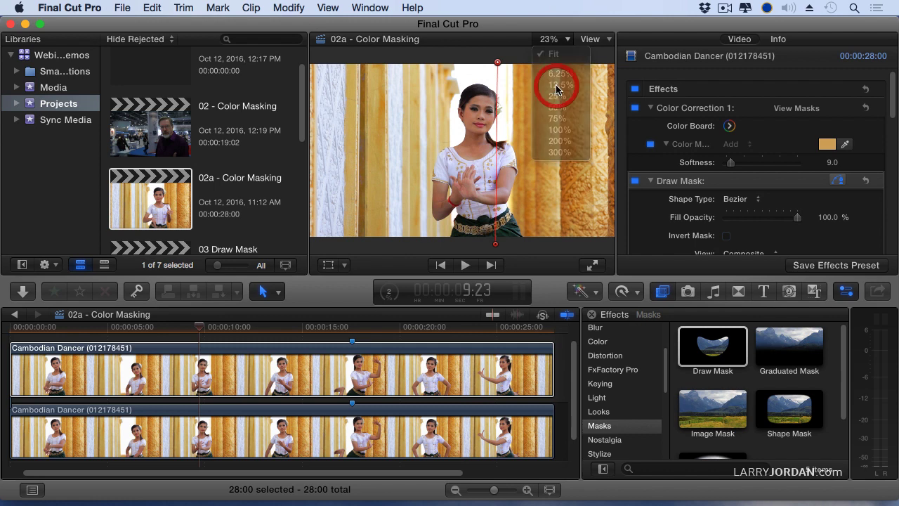
pyautogui.click(560, 99)
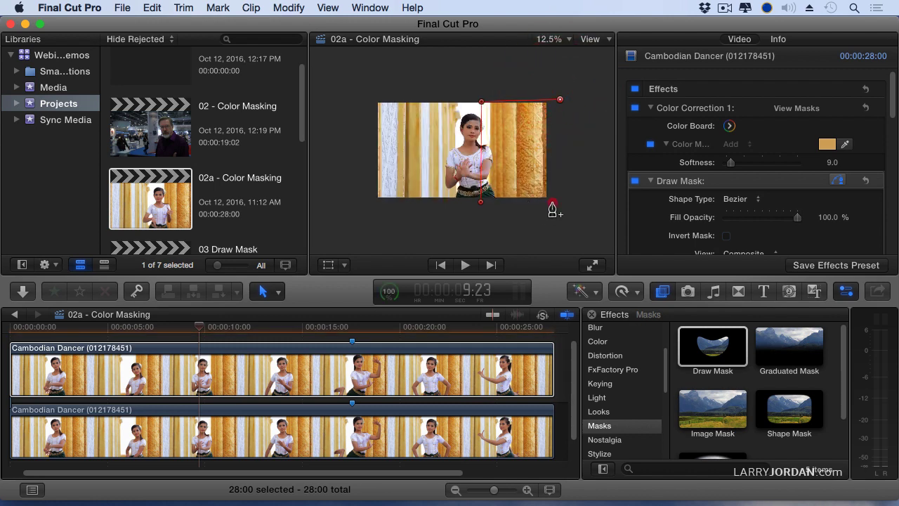
pyautogui.click(552, 202)
pyautogui.click(481, 202)
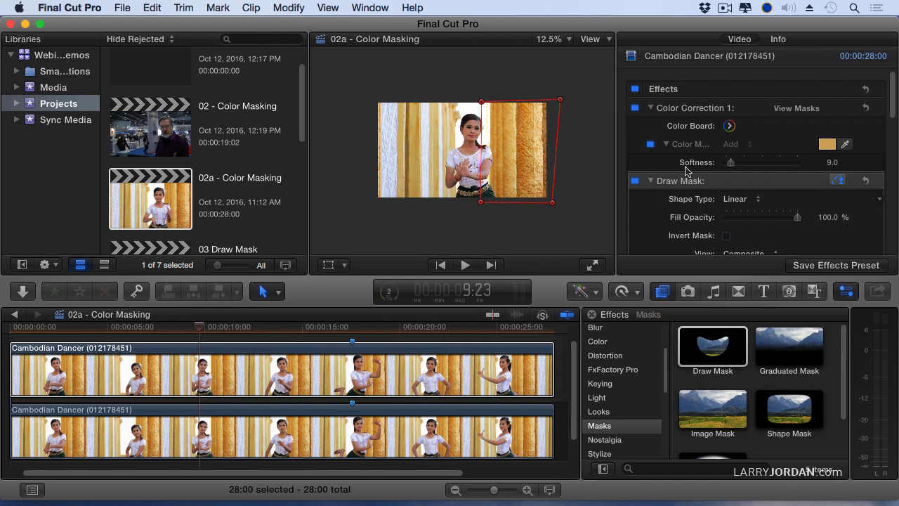
pyautogui.moveTo(651, 114)
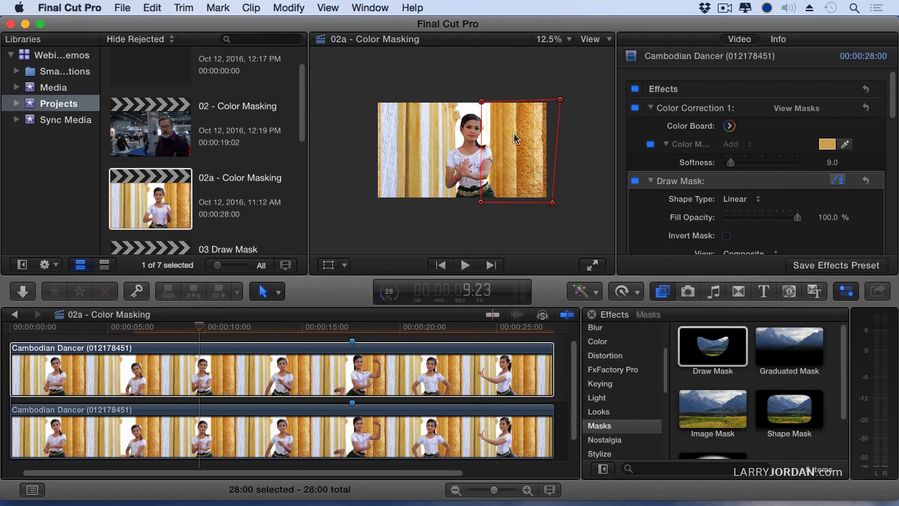
pyautogui.click(481, 434)
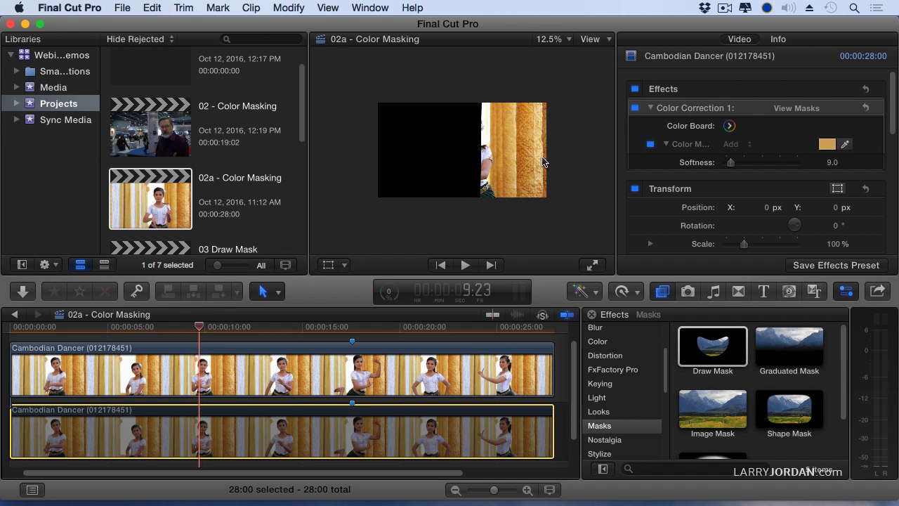
# - On the upper clip's Color Board, lower the master saturation and darken the midtone exposure
pyautogui.click(493, 378)
pyautogui.click(730, 127)
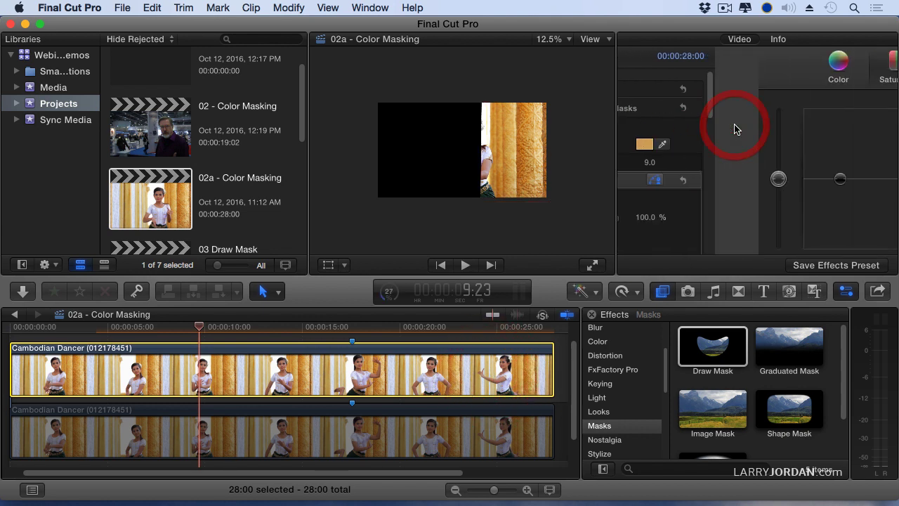
pyautogui.click(757, 64)
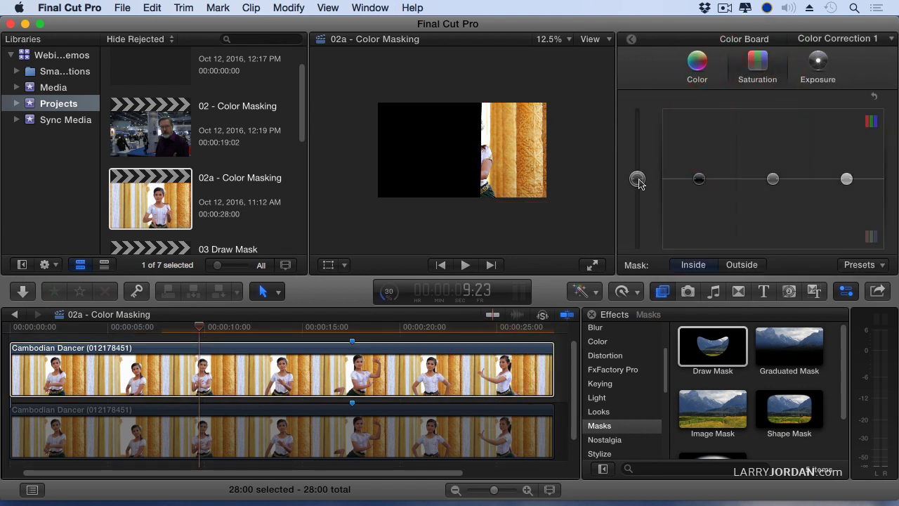
pyautogui.moveTo(637, 178); pyautogui.dragTo(636, 207)
pyautogui.click(817, 65)
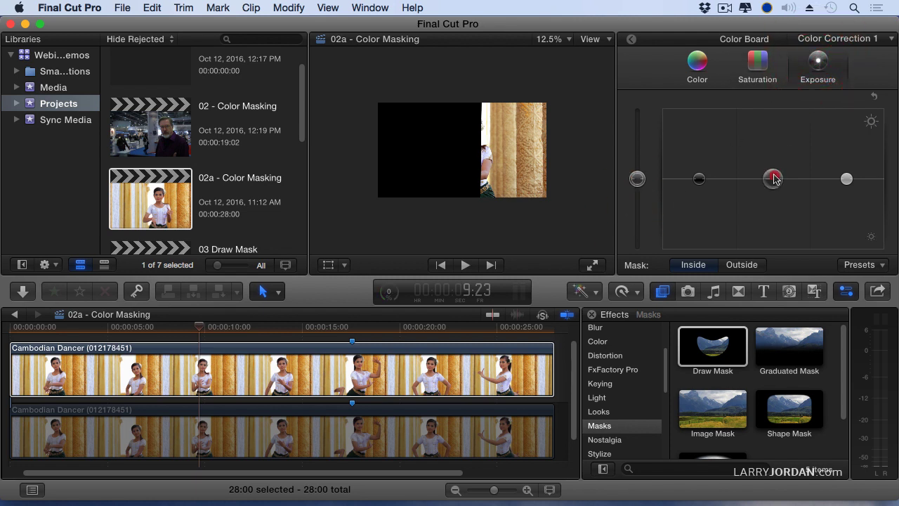
pyautogui.moveTo(773, 180); pyautogui.dragTo(773, 206)
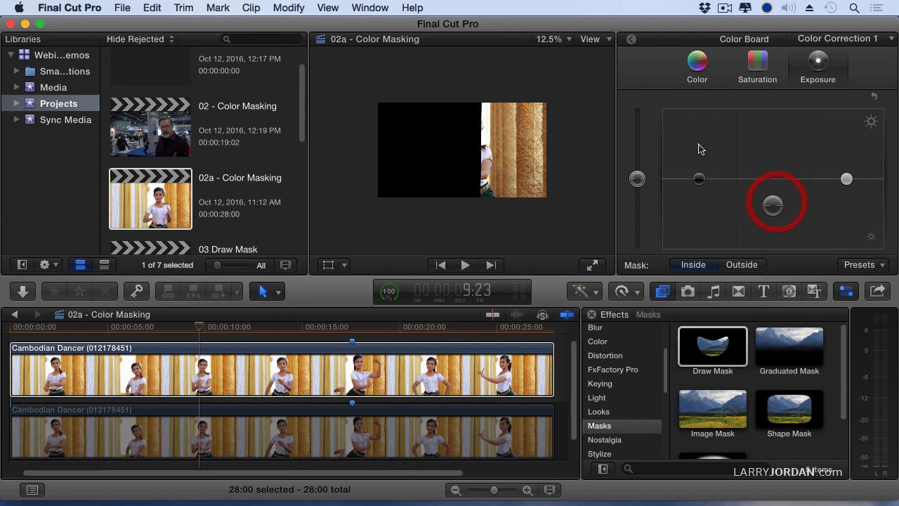
pyautogui.click(747, 56)
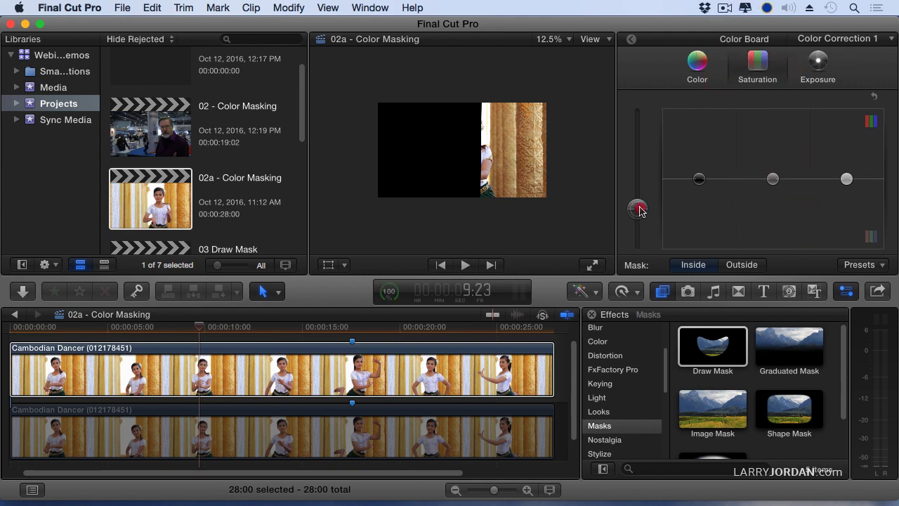
pyautogui.click(639, 210)
pyautogui.click(520, 435)
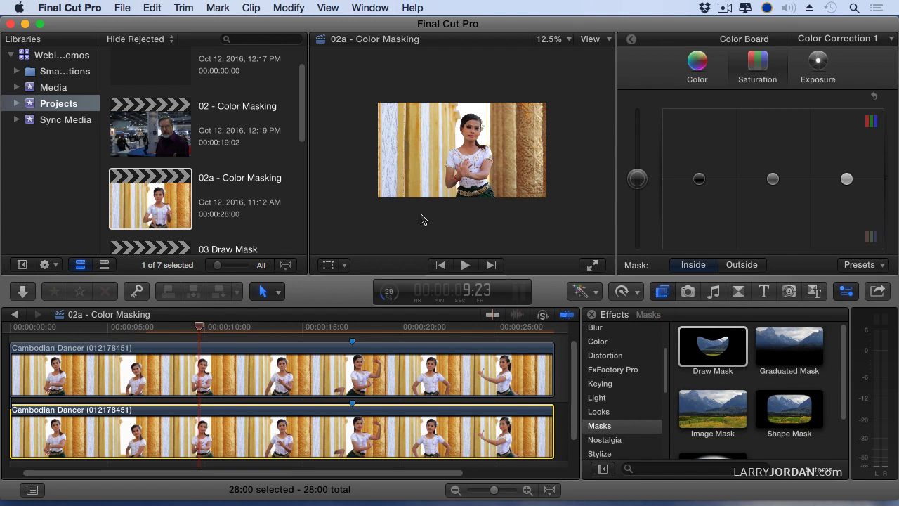
# - Fit the image with Shift-Z, hide the browser, and scrub to about 00:00:17:05 to review the pillars
pyautogui.click(31, 327)
pyautogui.moveTo(31, 330); pyautogui.dragTo(106, 330)
pyautogui.click(337, 234)
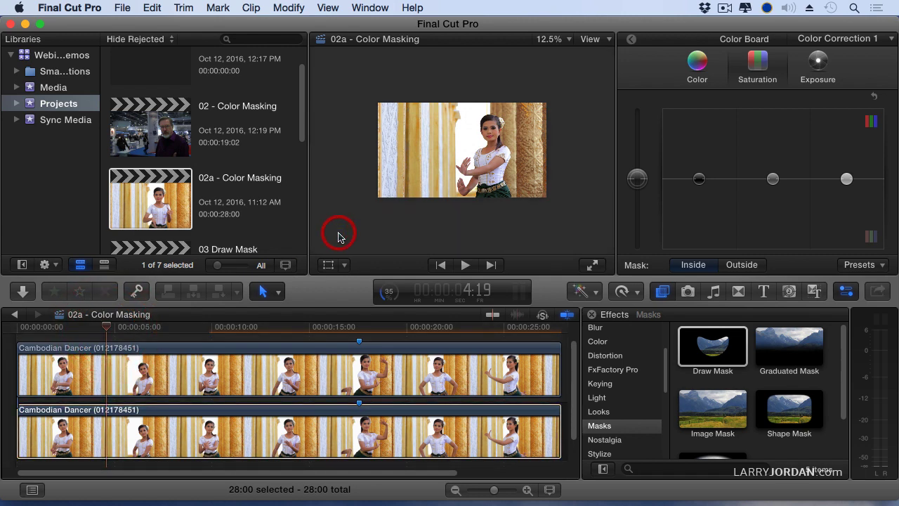
pyautogui.hotkey('shift', 'z')
pyautogui.press('ctrl+super+1')
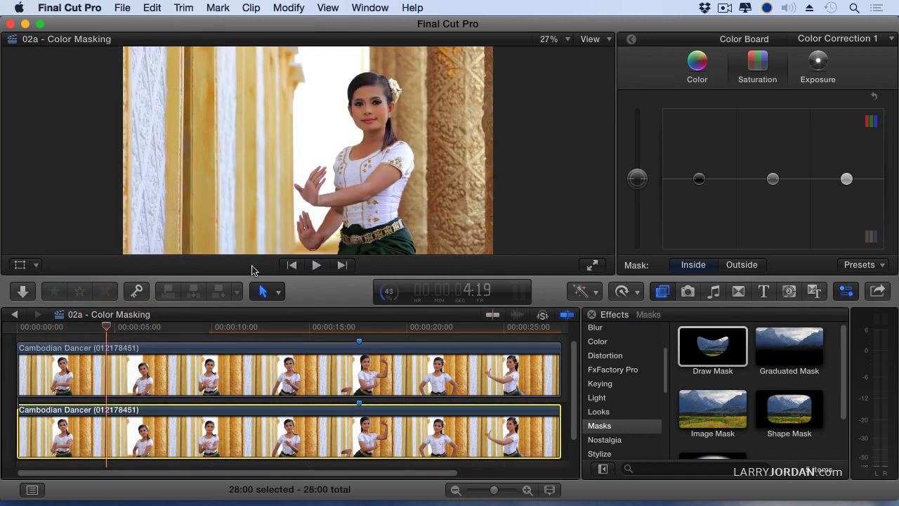
pyautogui.moveTo(42, 330); pyautogui.dragTo(315, 324)
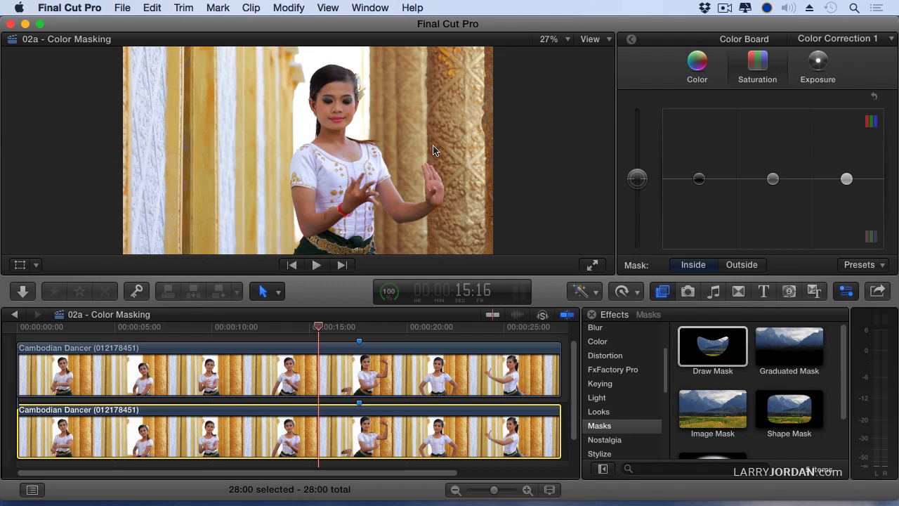
pyautogui.moveTo(156, 327); pyautogui.dragTo(351, 332)
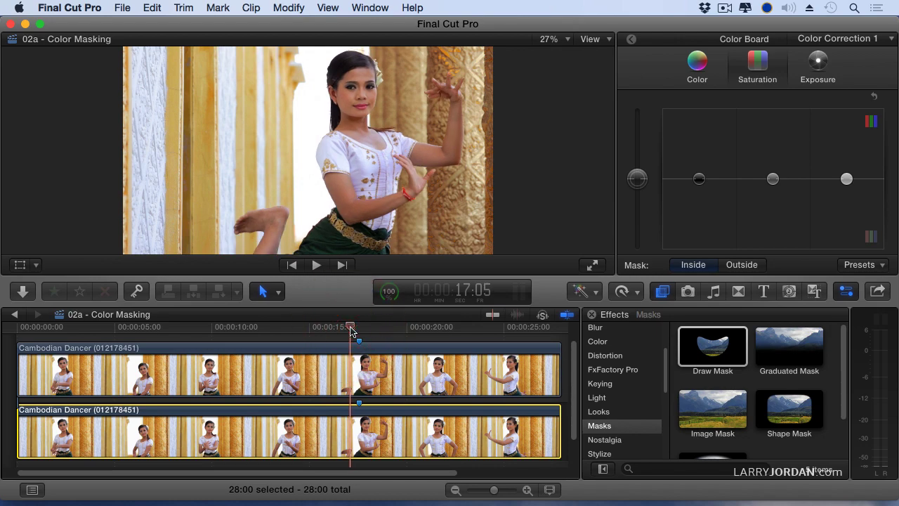